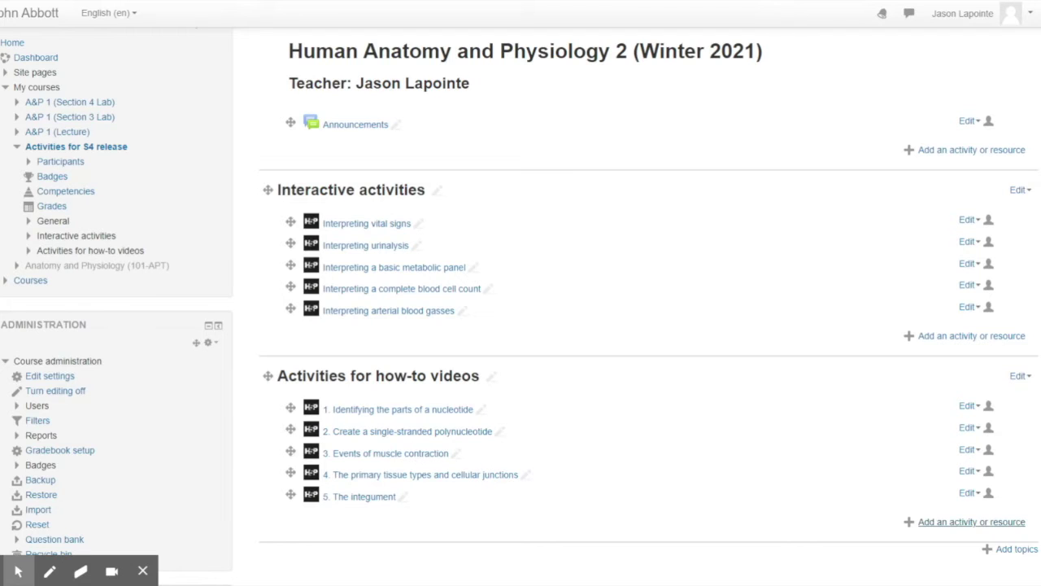
Add a new Interactive Content activity to the "Activities for how-to videos" section
{"action": "left_click", "coordinate": [972, 524]}
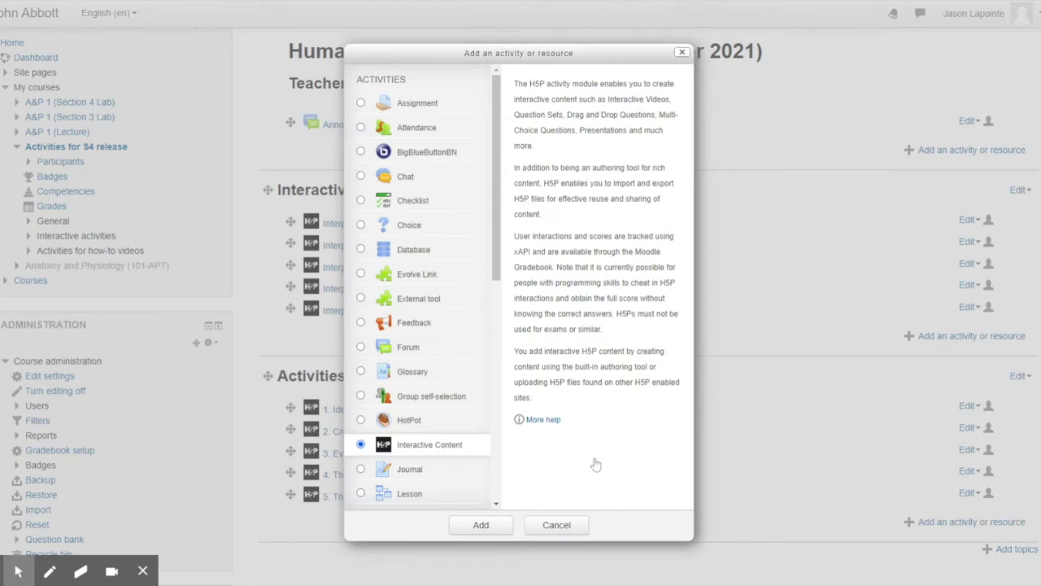
{"action": "scroll", "coordinate": [415, 244], "scroll_direction": "down", "scroll_amount": 3}
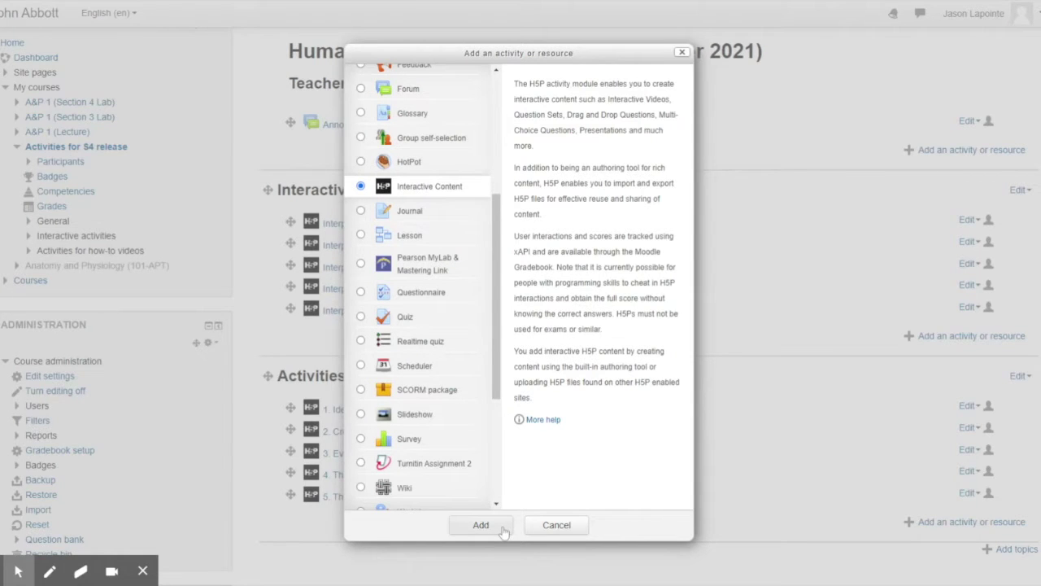
{"action": "left_click", "coordinate": [481, 524]}
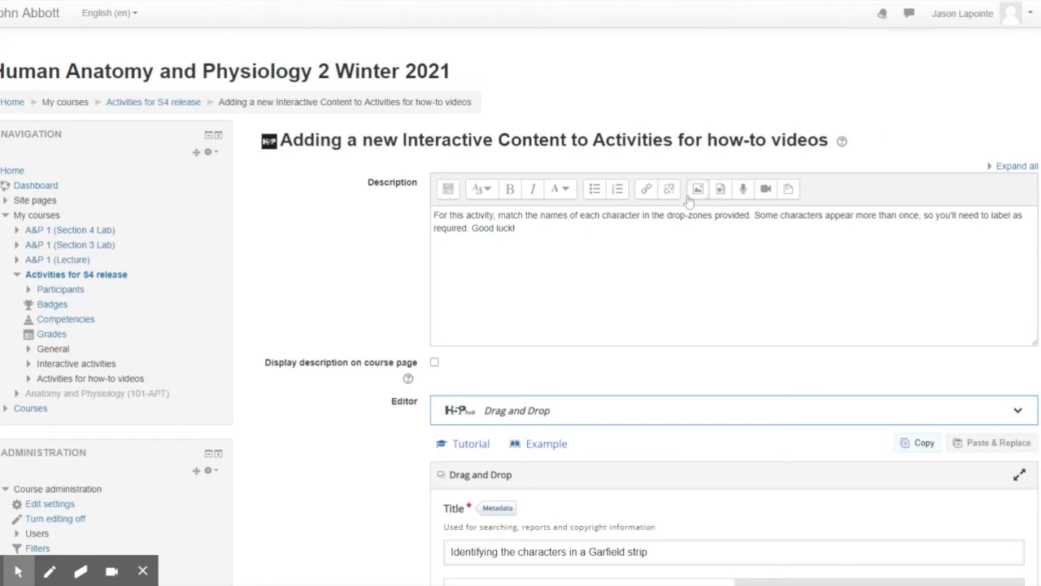
Set the task width to 800 px so the play area is wider for the Garfield strip
{"action": "scroll", "coordinate": [675, 204], "scroll_direction": "down", "scroll_amount": 3}
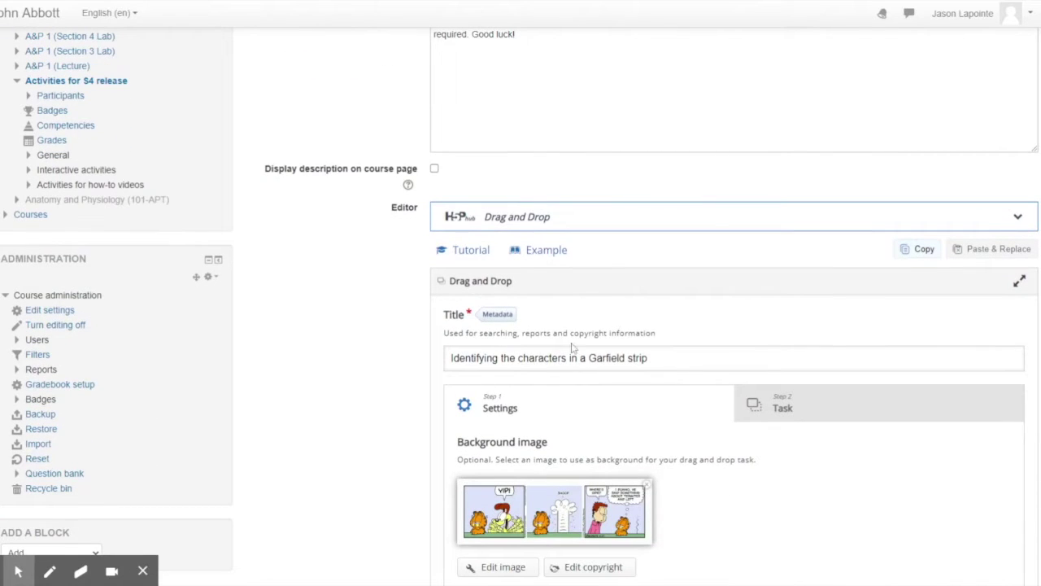
{"action": "scroll", "coordinate": [571, 347], "scroll_direction": "down", "scroll_amount": 4}
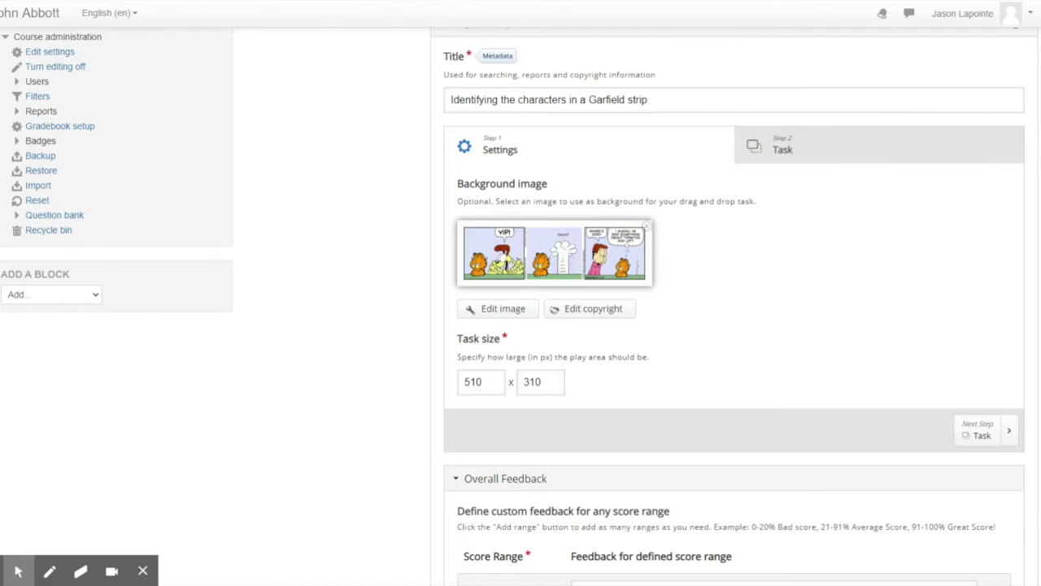
{"action": "left_click", "coordinate": [799, 154]}
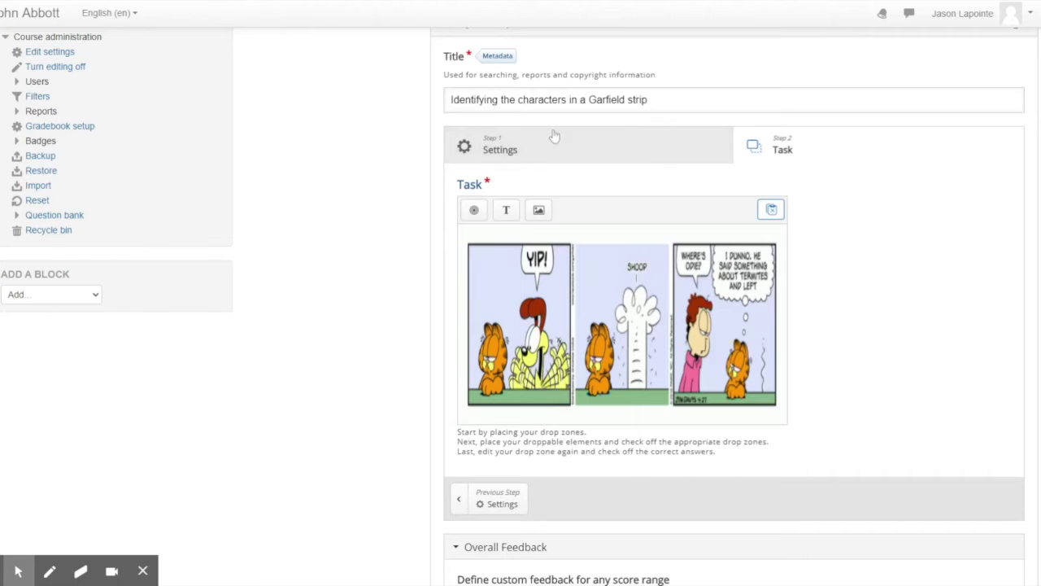
{"action": "left_click", "coordinate": [502, 151]}
{"action": "left_click_drag", "start_coordinate": [492, 382], "coordinate": [374, 387]}
{"action": "type", "text": "800"}
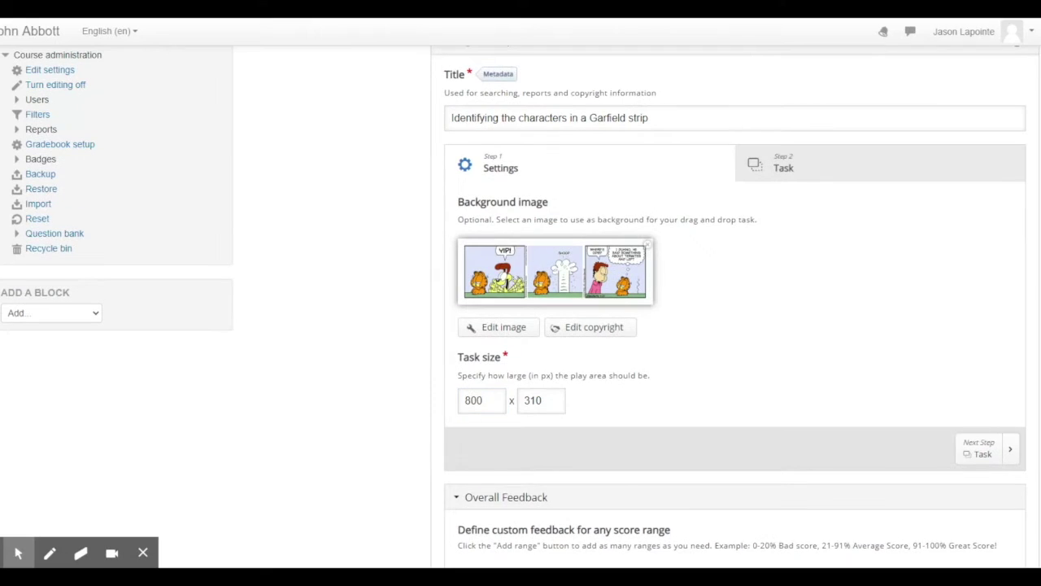
Add a text element reading "Odie" to the task and fit it over Odie's head in the first panel
{"action": "left_click", "coordinate": [867, 169]}
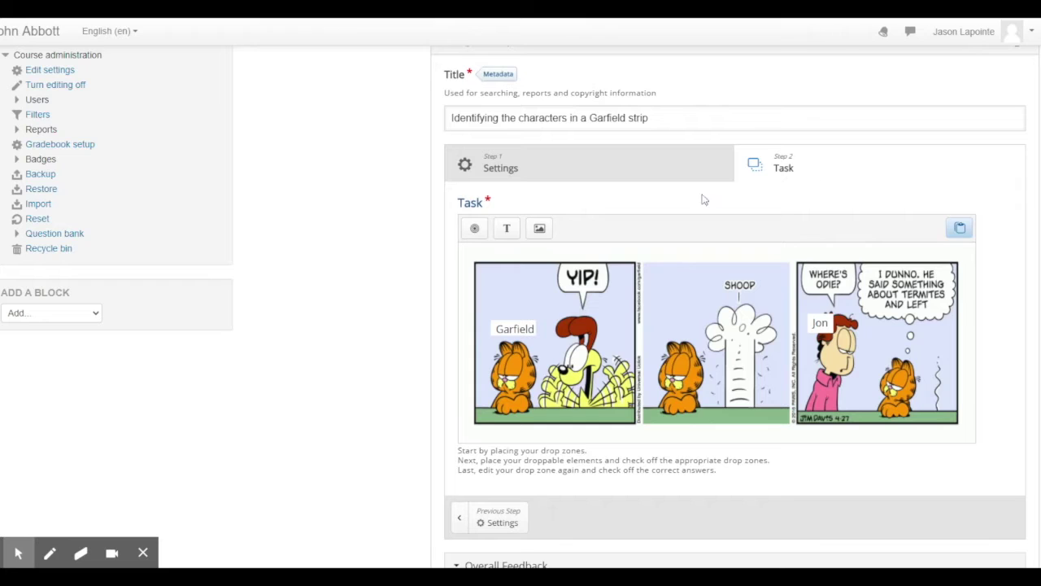
{"action": "left_click", "coordinate": [509, 230]}
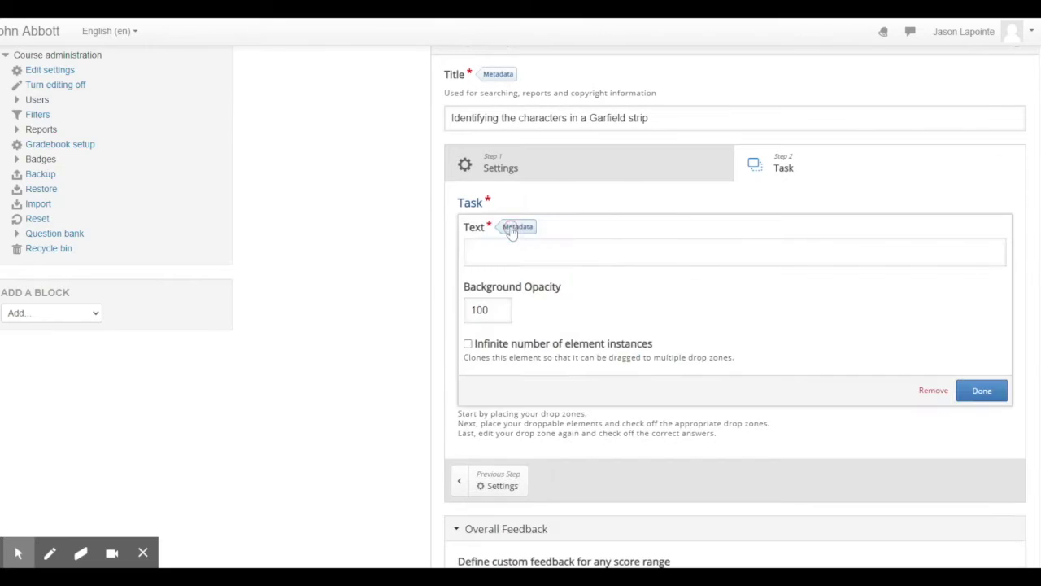
{"action": "type", "text": "Odie"}
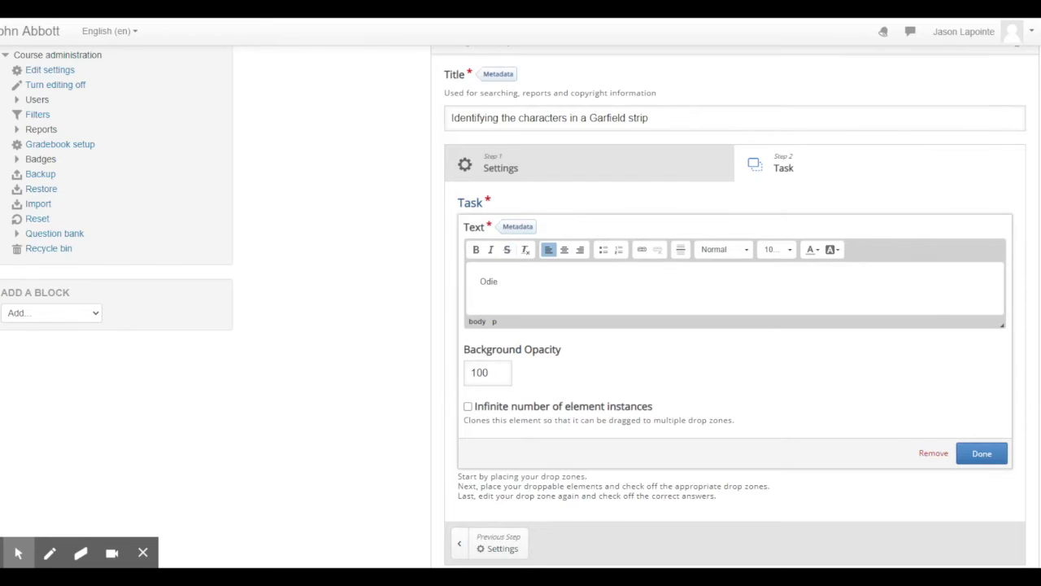
{"action": "left_click", "coordinate": [994, 456]}
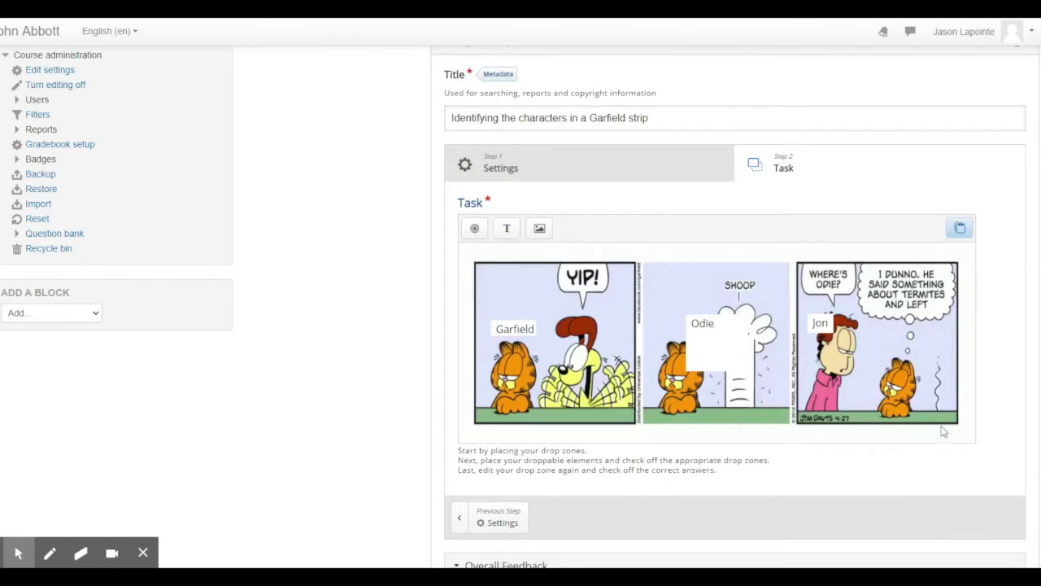
{"action": "left_click", "coordinate": [716, 348]}
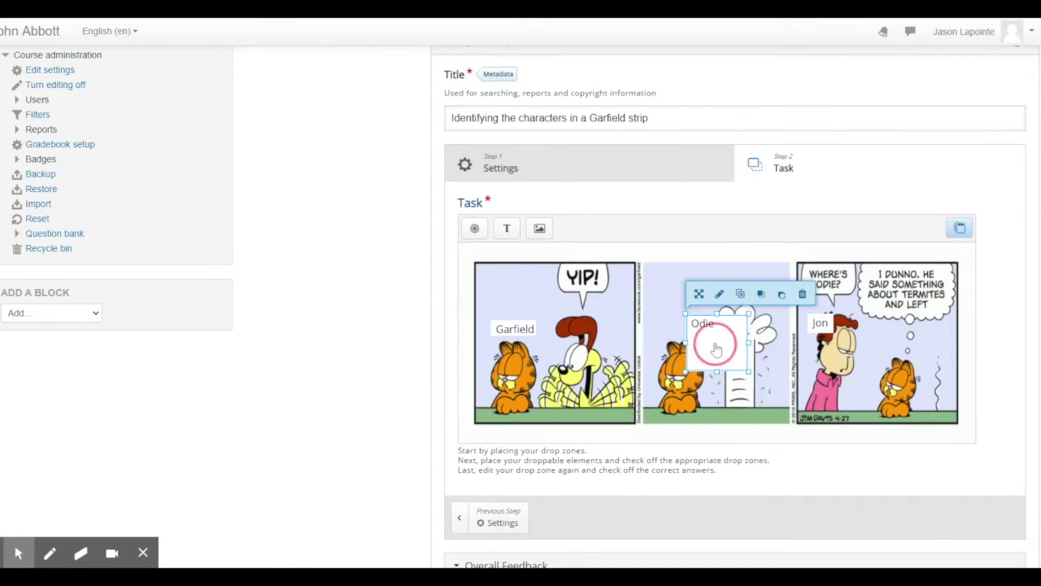
{"action": "left_click_drag", "start_coordinate": [717, 373], "coordinate": [585, 321]}
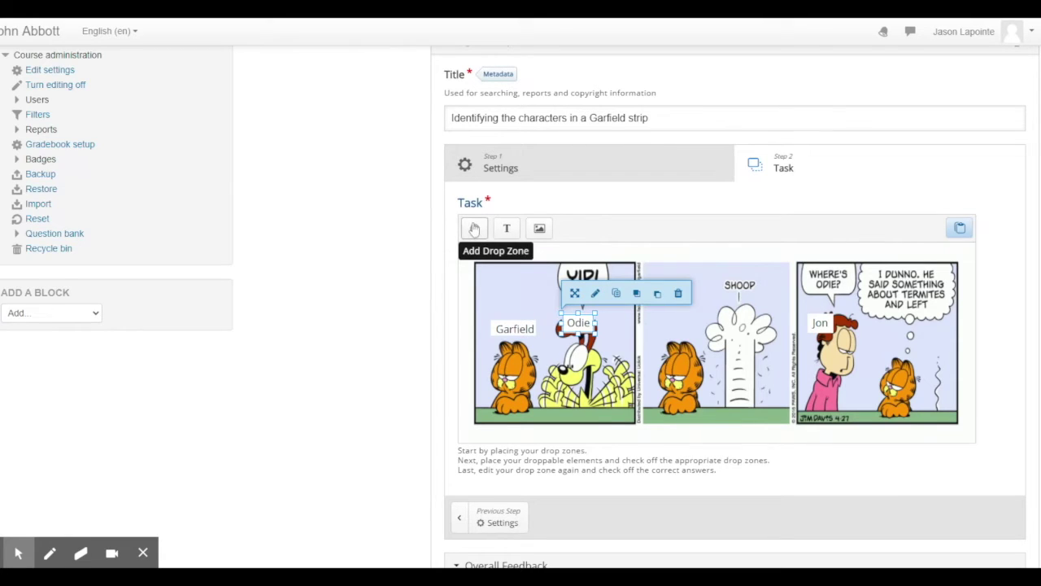
Add a drop zone labelled "Garfield" to the task
{"action": "left_click", "coordinate": [475, 229]}
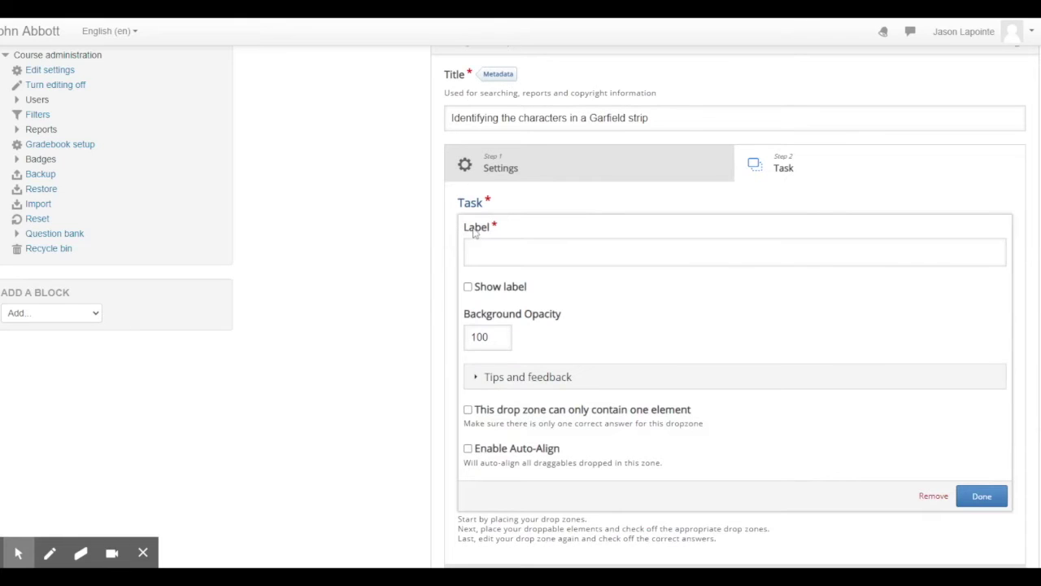
{"action": "type", "text": "Garfie"}
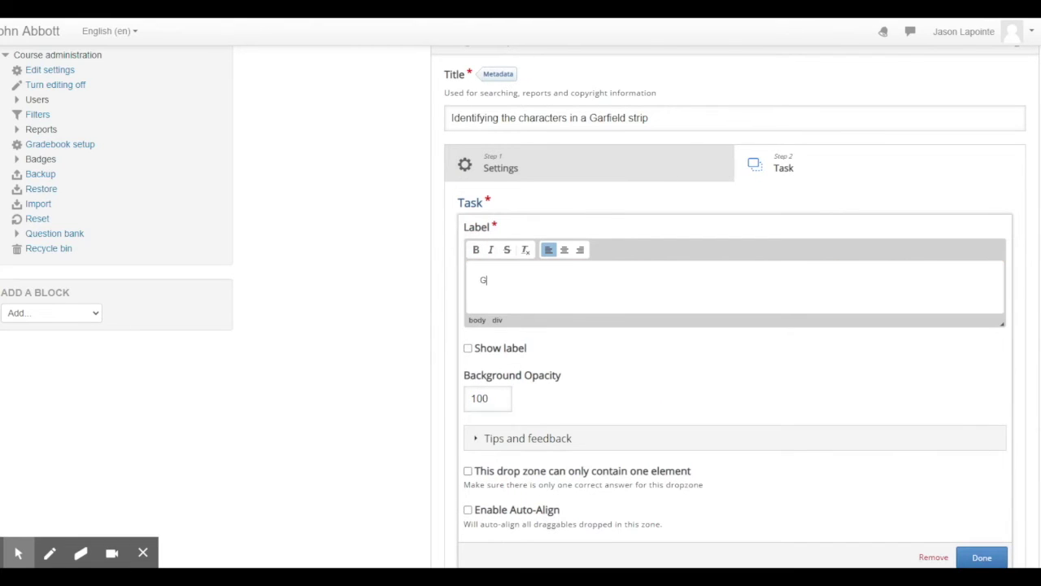
{"action": "type", "text": "ld"}
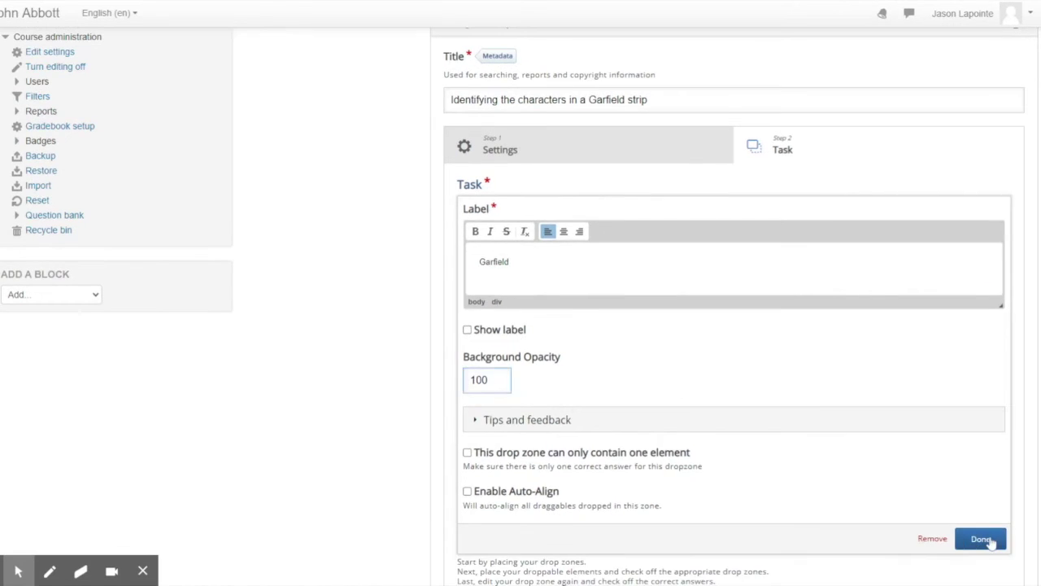
{"action": "left_click", "coordinate": [977, 560]}
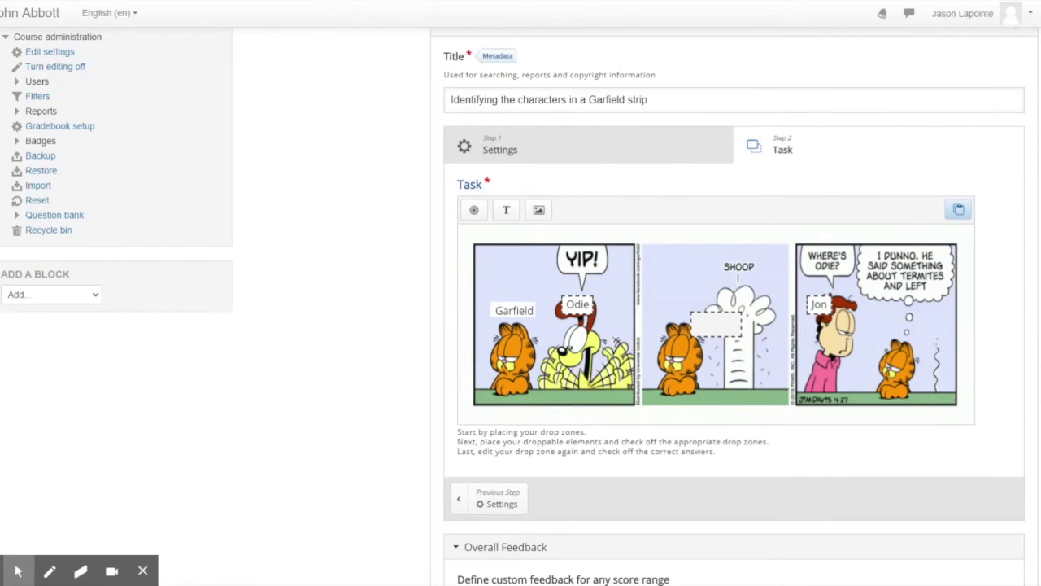
Set the background opacity of the Garfield drop zone to 0
{"action": "left_click", "coordinate": [724, 322]}
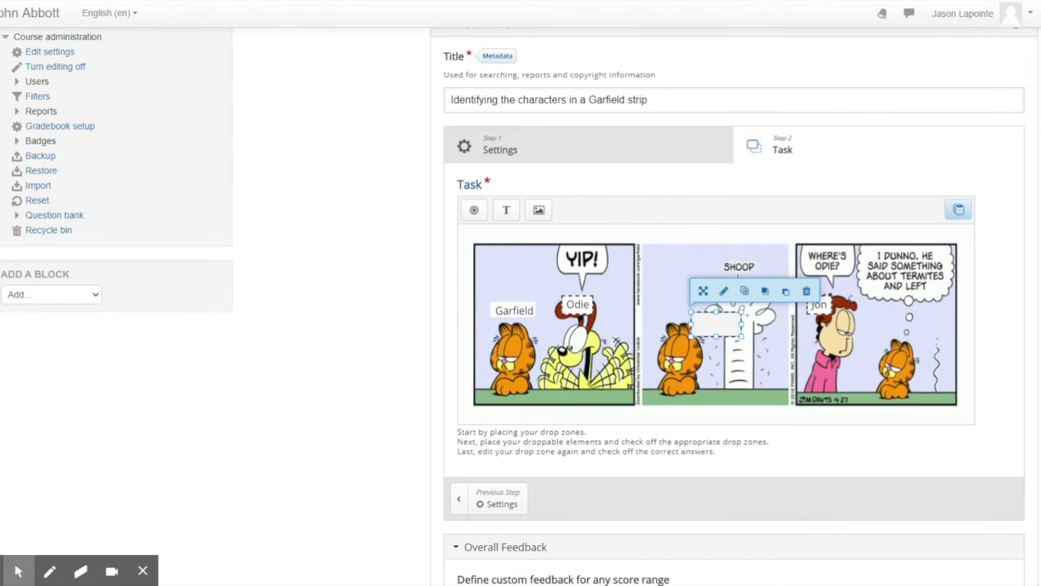
{"action": "double_click", "coordinate": [725, 330]}
{"action": "left_click", "coordinate": [488, 318]}
{"action": "left_click_drag", "start_coordinate": [488, 318], "coordinate": [464, 320]}
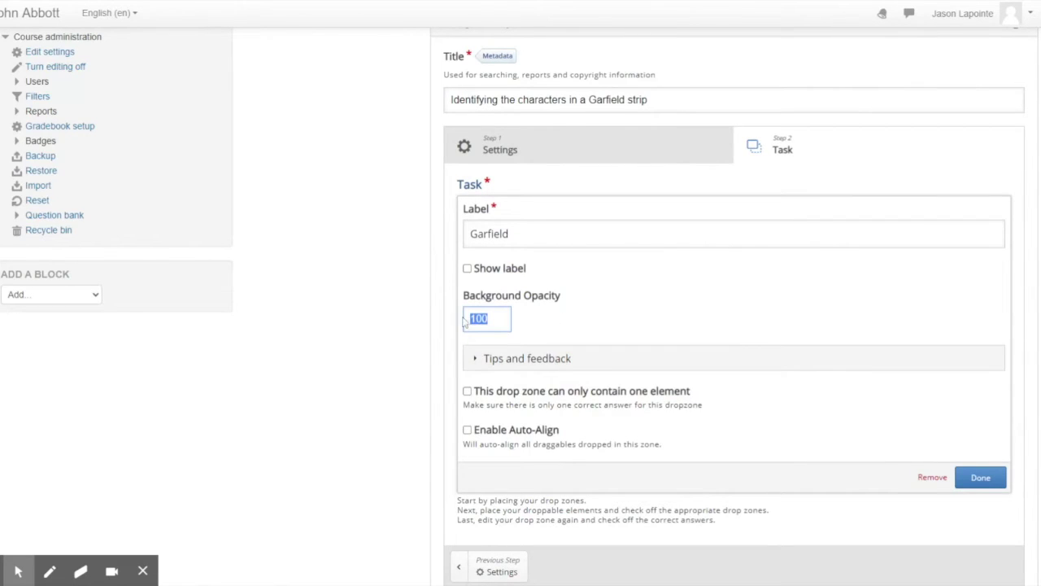
{"action": "type", "text": "0"}
{"action": "left_click", "coordinate": [980, 481]}
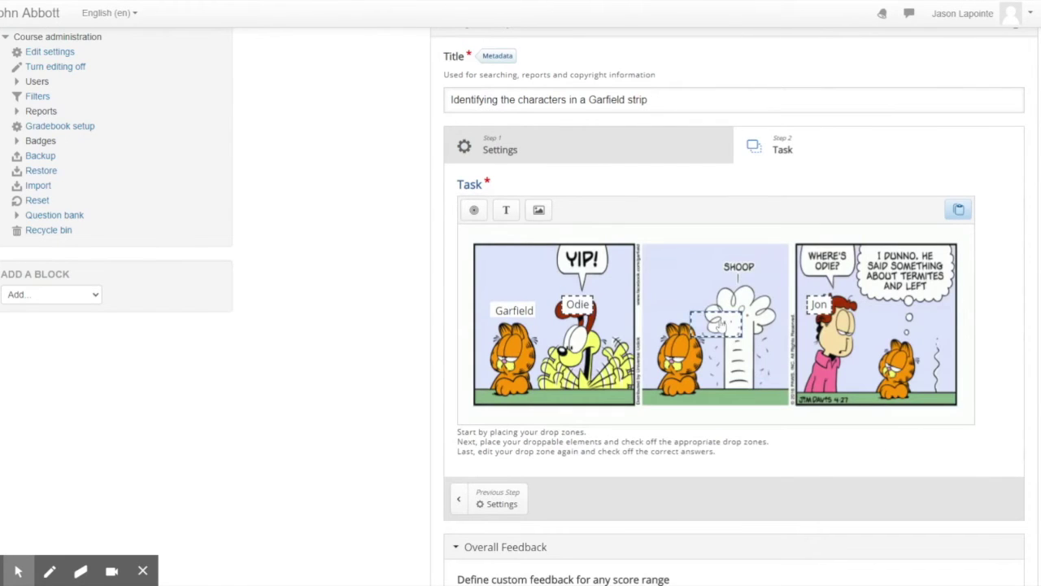
Place the Garfield drop zone above Garfield in the first panel and move the Garfield text beside the Odie text above the strip
{"action": "left_click_drag", "start_coordinate": [727, 325], "coordinate": [538, 309]}
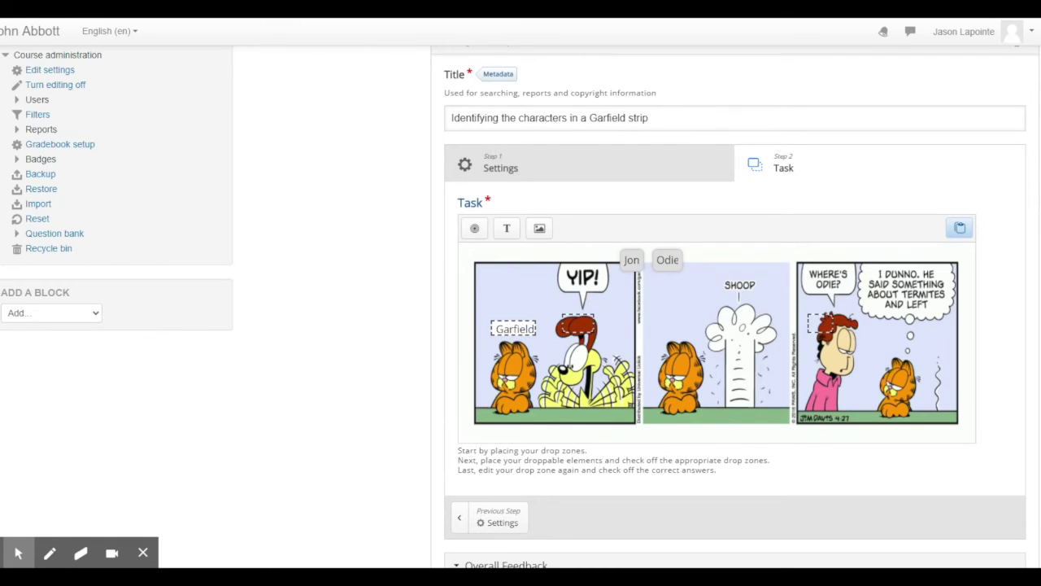
{"action": "left_click_drag", "start_coordinate": [533, 330], "coordinate": [527, 303]}
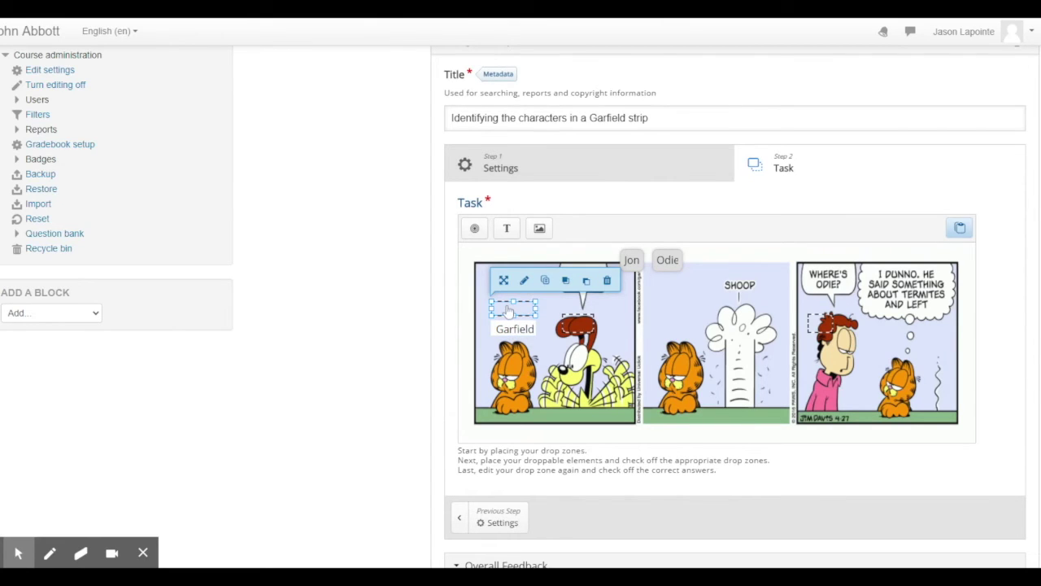
{"action": "left_click_drag", "start_coordinate": [515, 329], "coordinate": [711, 259]}
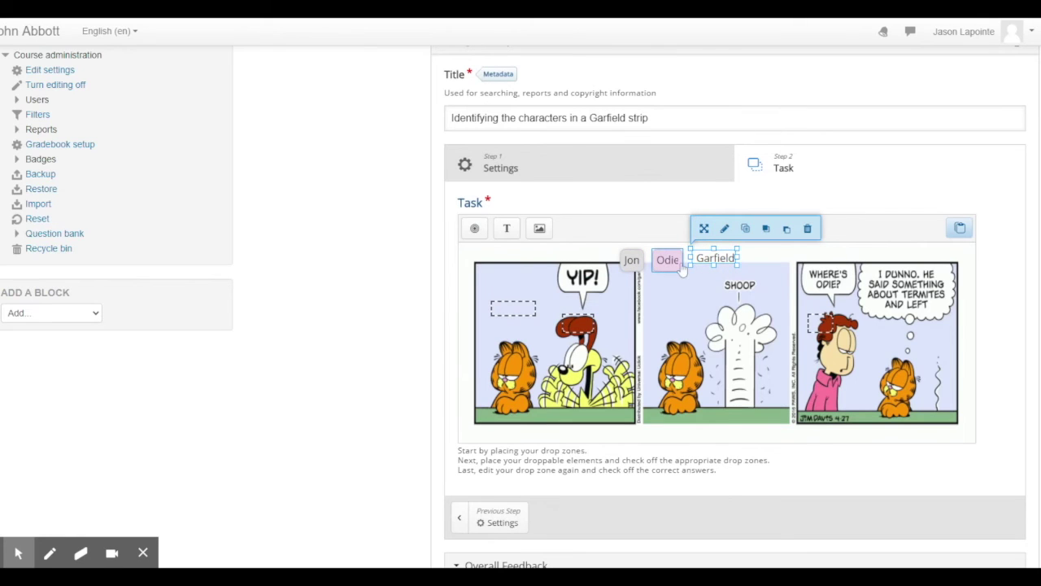
{"action": "left_click_drag", "start_coordinate": [514, 308], "coordinate": [515, 332]}
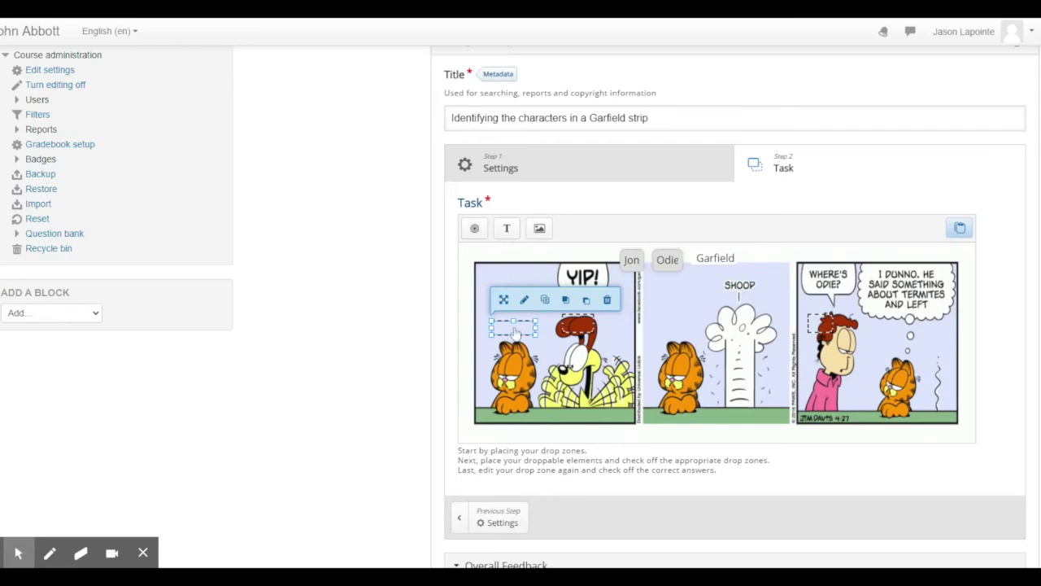
Allow the Garfield text element to be dropped in the Odie, Jon and Garfield drop zones
{"action": "left_click", "coordinate": [715, 258]}
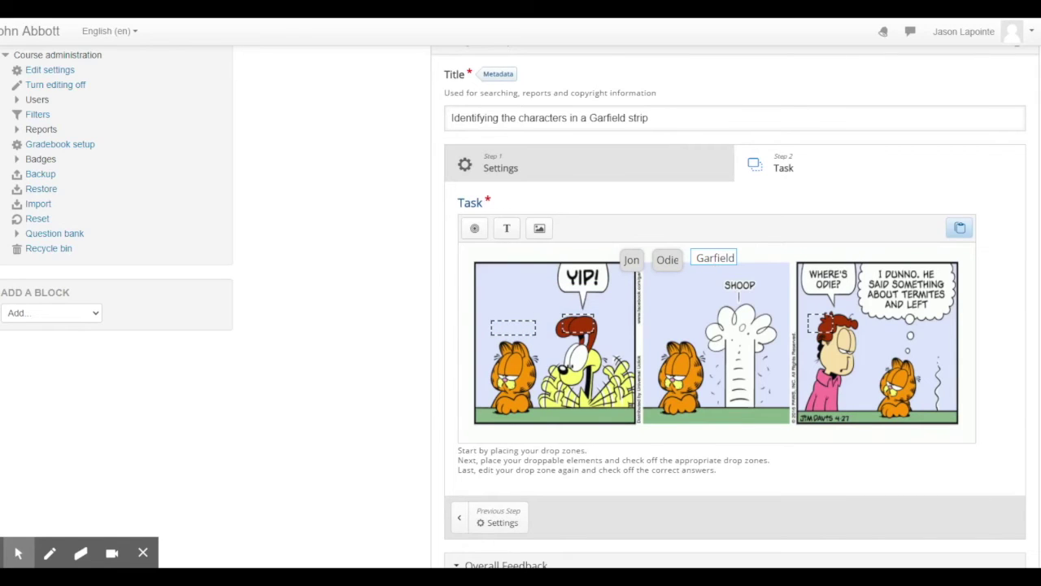
{"action": "double_click", "coordinate": [708, 259]}
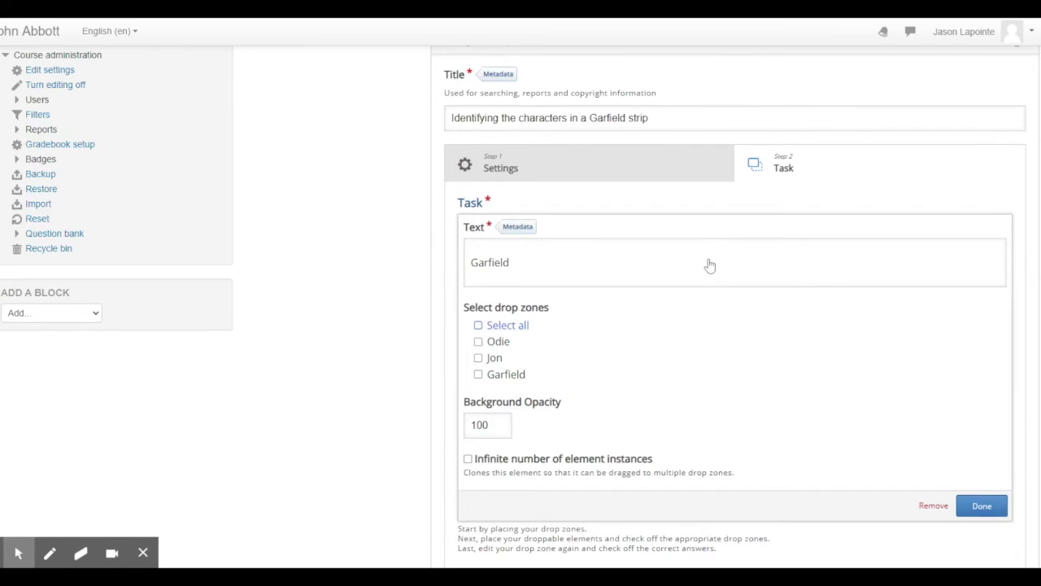
{"action": "left_click", "coordinate": [479, 342]}
{"action": "left_click", "coordinate": [479, 358]}
{"action": "left_click", "coordinate": [479, 375]}
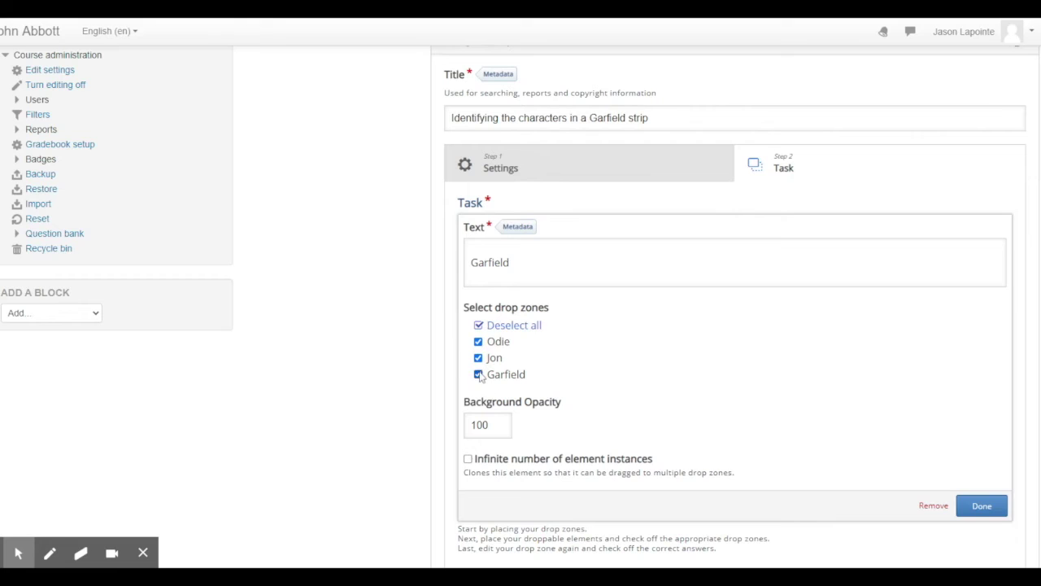
{"action": "left_click", "coordinate": [981, 513]}
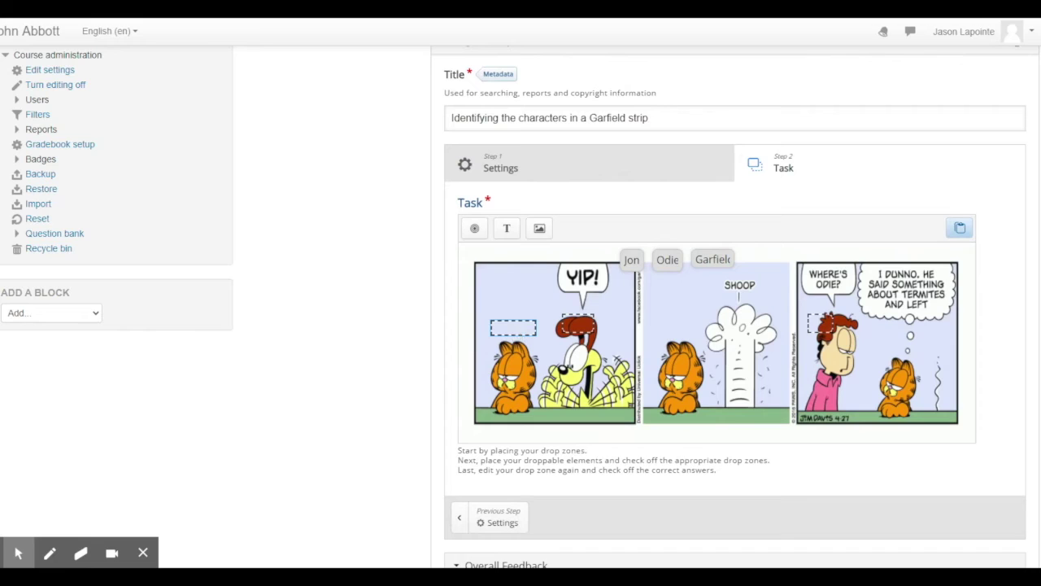
Mark "Text: Garfield" as the correct element for the Garfield drop zone
{"action": "double_click", "coordinate": [514, 328]}
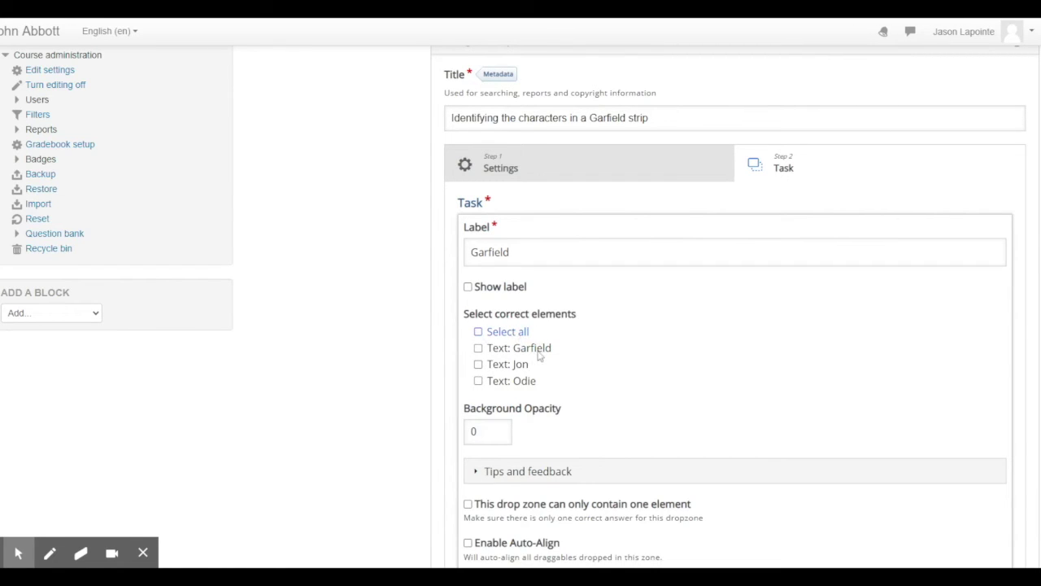
{"action": "left_click", "coordinate": [478, 348]}
{"action": "scroll", "coordinate": [655, 361], "scroll_direction": "down", "scroll_amount": 3}
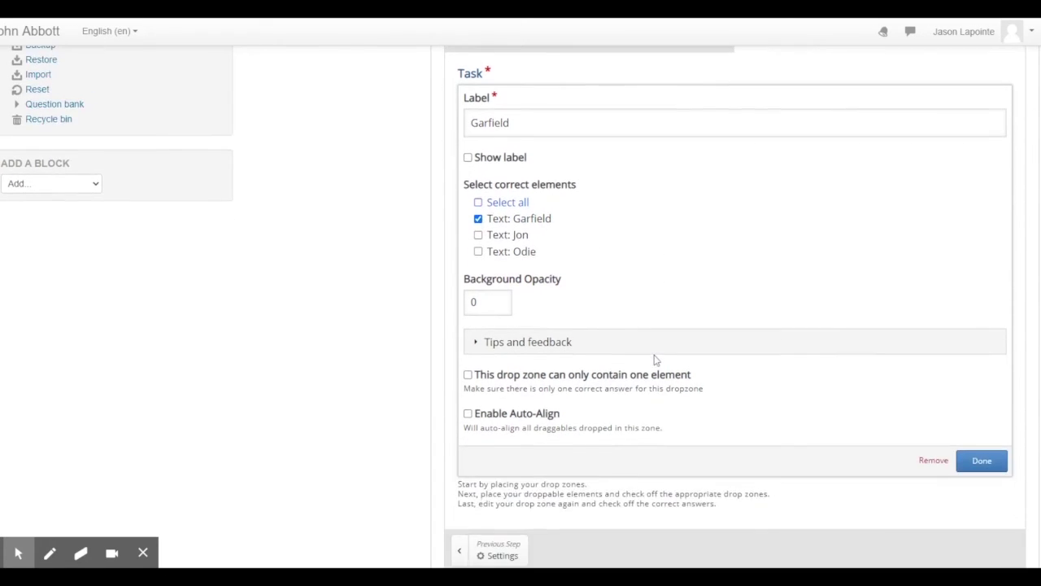
{"action": "left_click", "coordinate": [986, 467]}
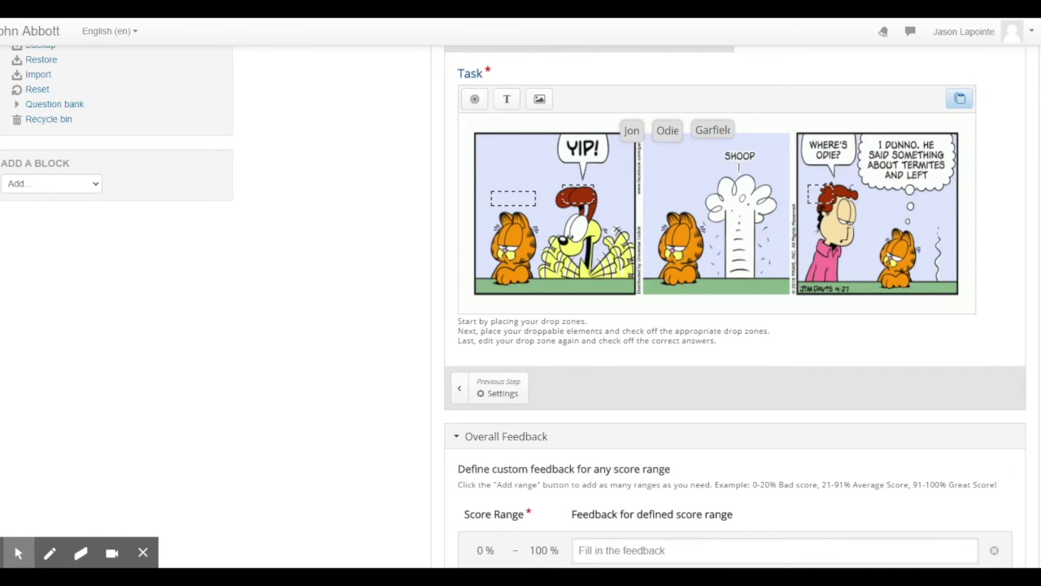
Show the Transform position and size values of the Garfield text element
{"action": "scroll", "coordinate": [520, 309], "scroll_direction": "up", "scroll_amount": 2}
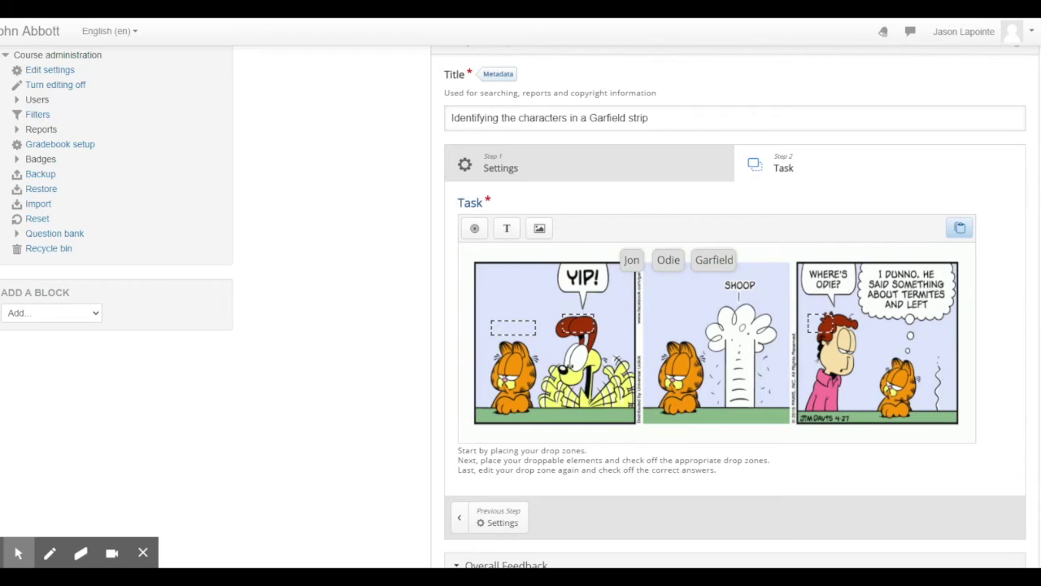
{"action": "left_click", "coordinate": [706, 262]}
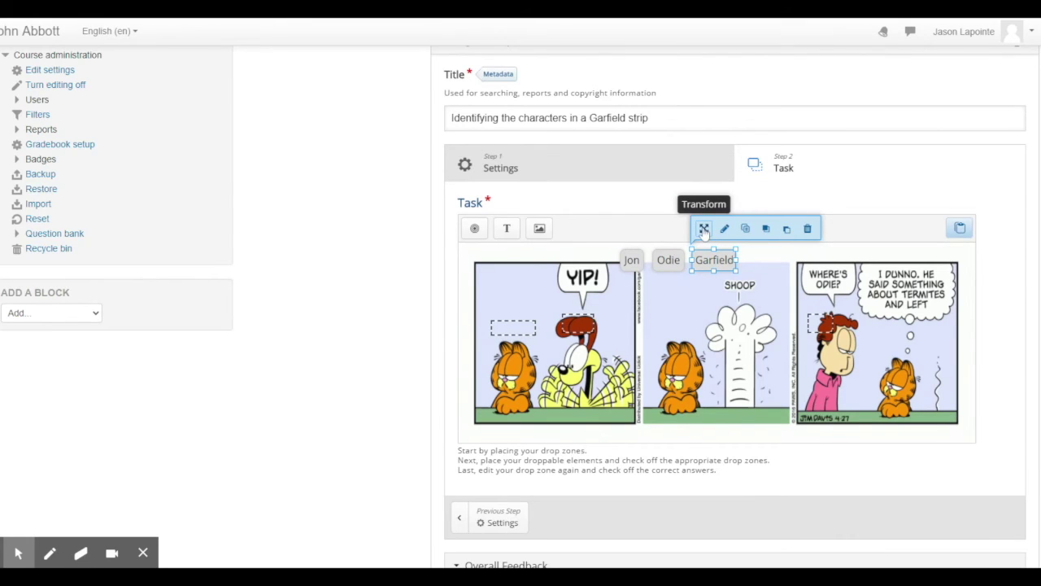
{"action": "left_click", "coordinate": [704, 230]}
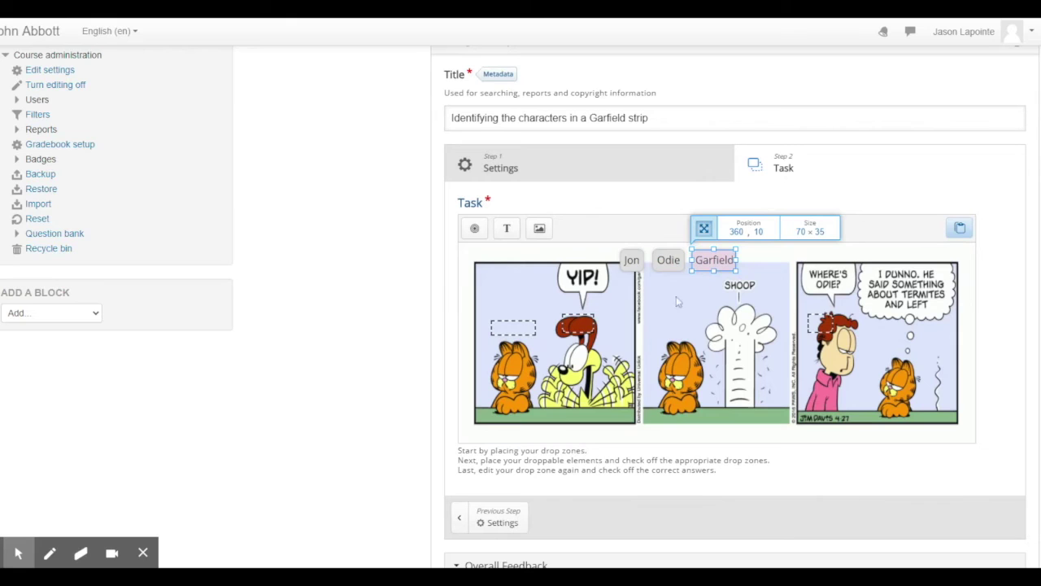
{"action": "scroll", "coordinate": [655, 363], "scroll_direction": "down", "scroll_amount": 6}
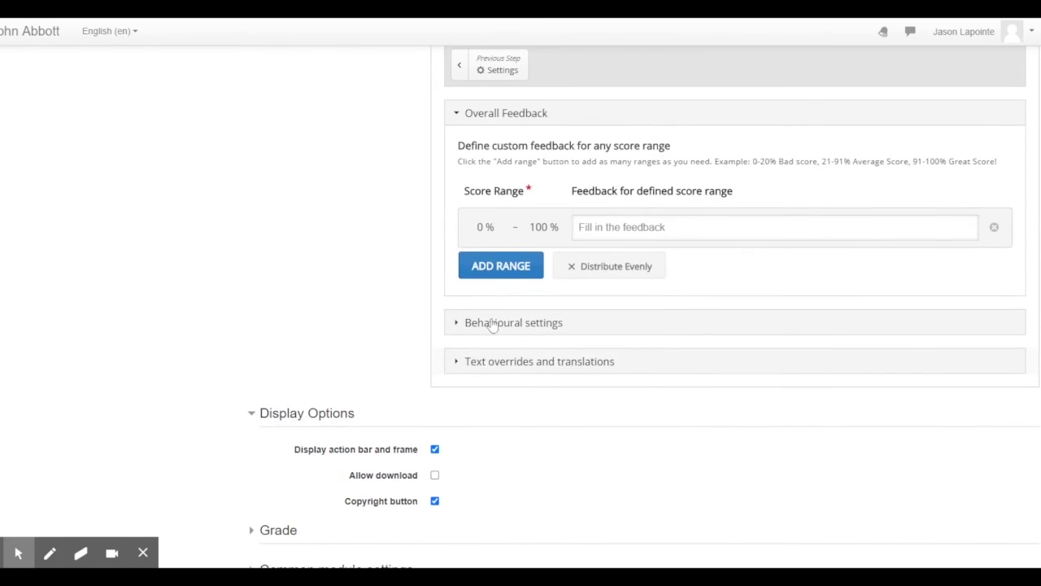
Expand the activity's behavioural settings and review the retry, scoring, penalty, drop zone highlighting and title options
{"action": "left_click", "coordinate": [492, 324]}
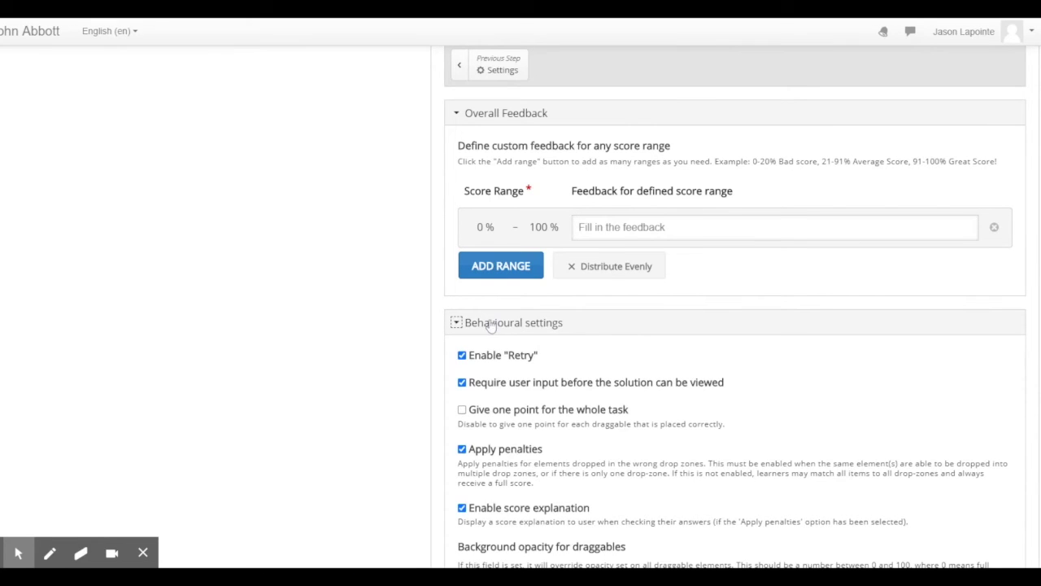
{"action": "scroll", "coordinate": [492, 324], "scroll_direction": "down", "scroll_amount": 3}
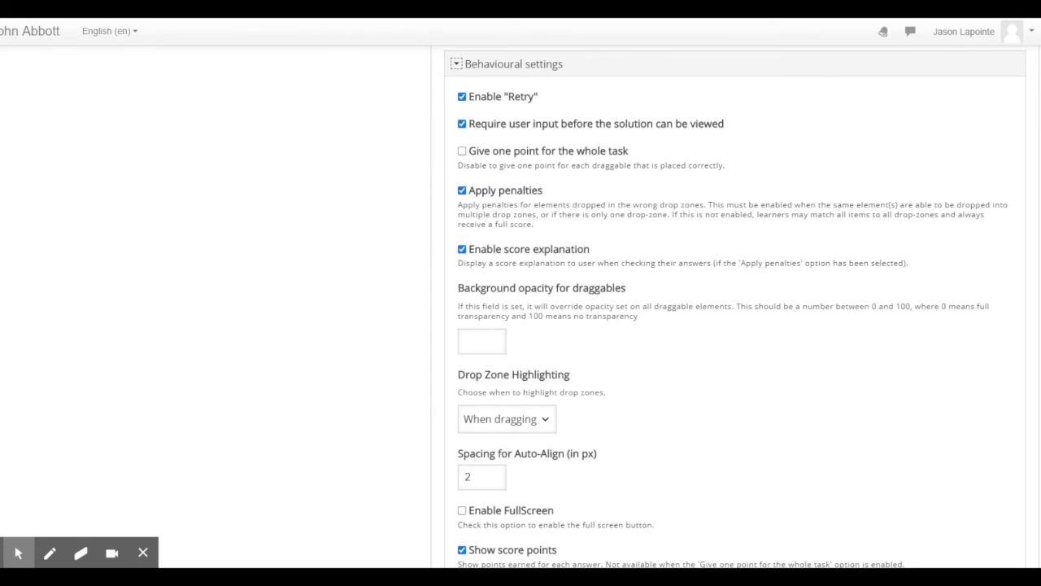
{"action": "scroll", "coordinate": [397, 340], "scroll_direction": "down", "scroll_amount": 3}
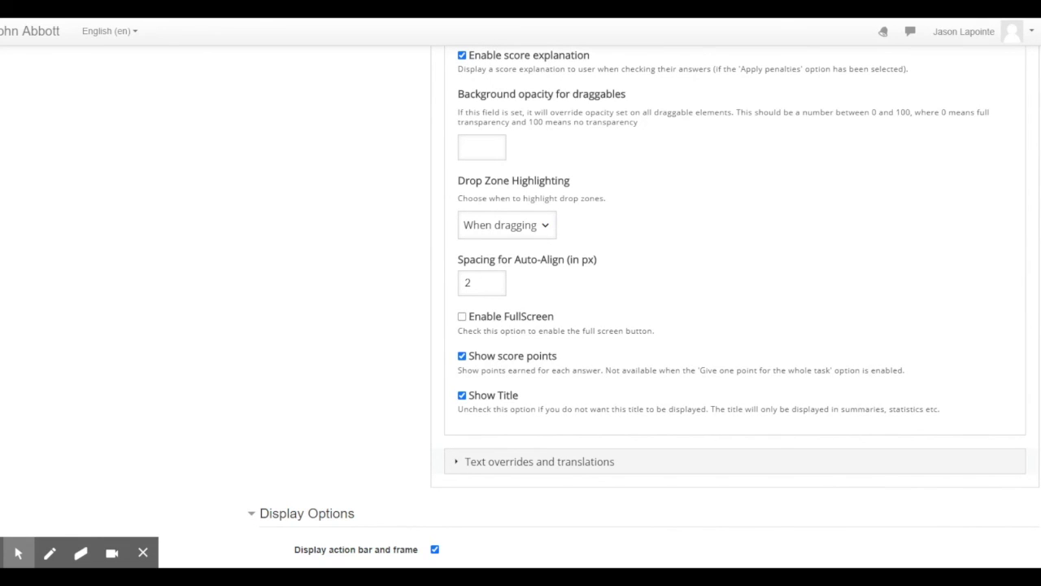
Save the Garfield strip activity and display it with its draggable labels and comic strip in view
{"action": "scroll", "coordinate": [877, 208], "scroll_direction": "down", "scroll_amount": 5}
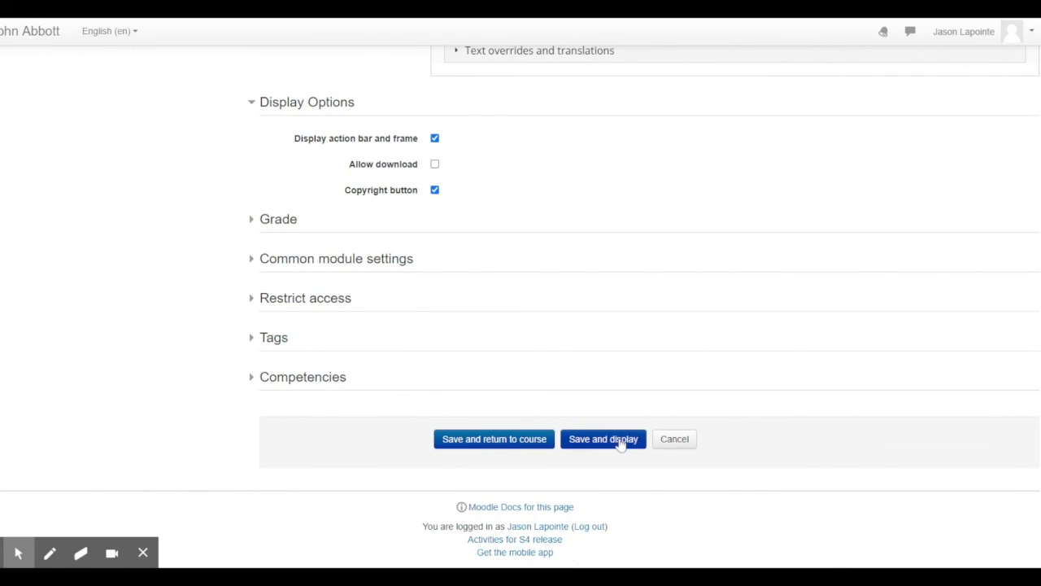
{"action": "left_click", "coordinate": [621, 440]}
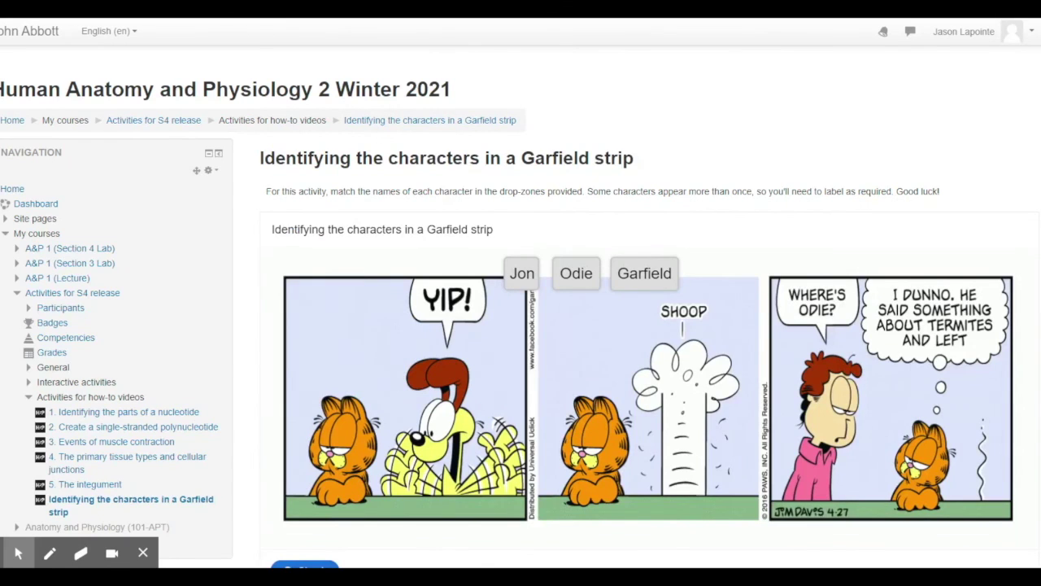
{"action": "scroll", "coordinate": [649, 386], "scroll_direction": "down", "scroll_amount": 1}
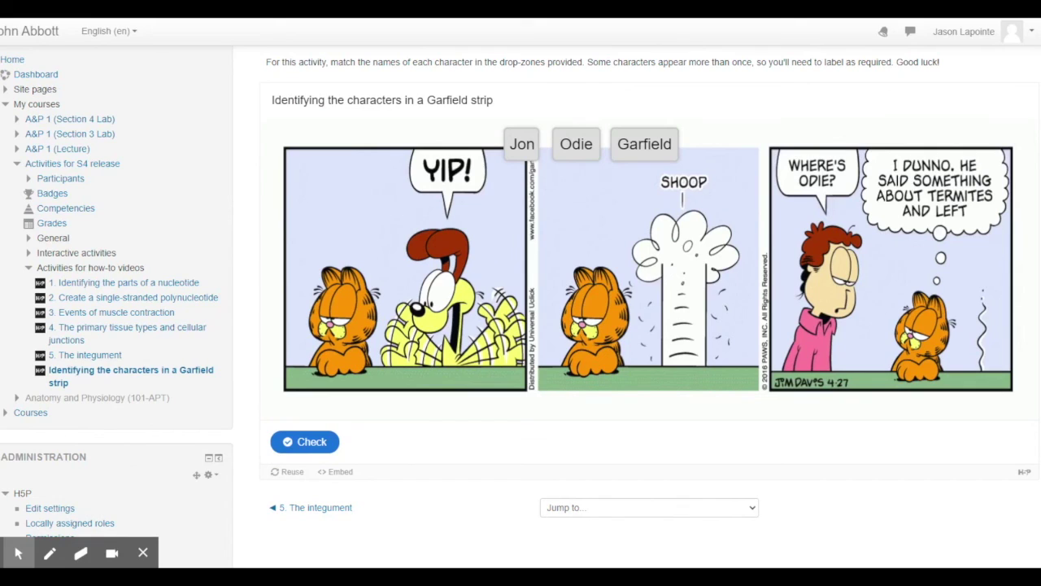